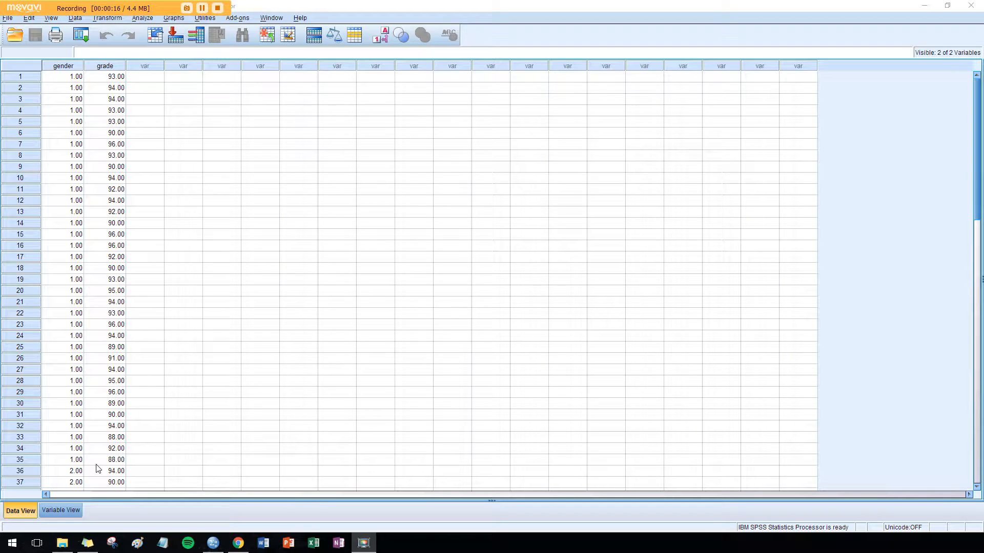
- Examine the definitions of the gender and grade variables, including the gender value labels, and compare them with the data
click(61, 510)
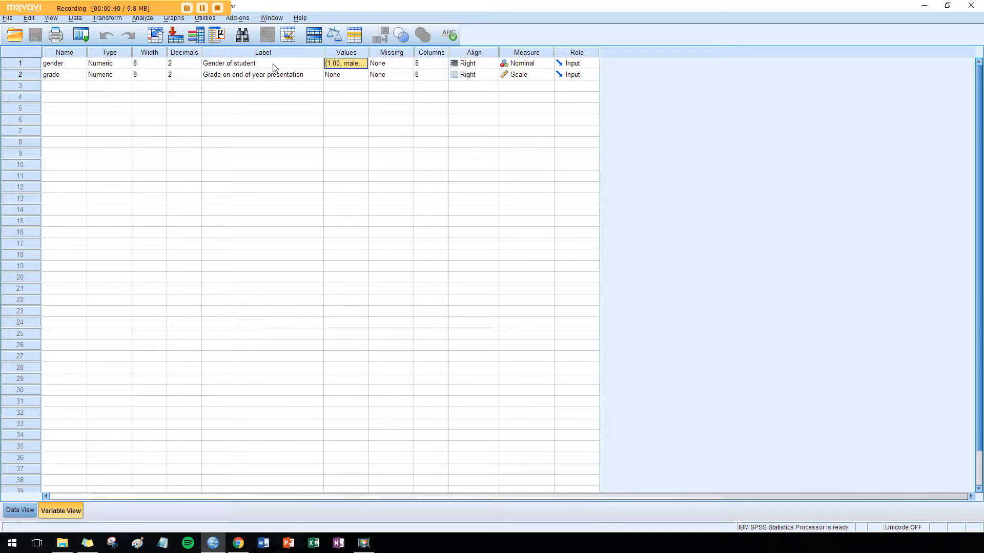
click(353, 67)
click(363, 65)
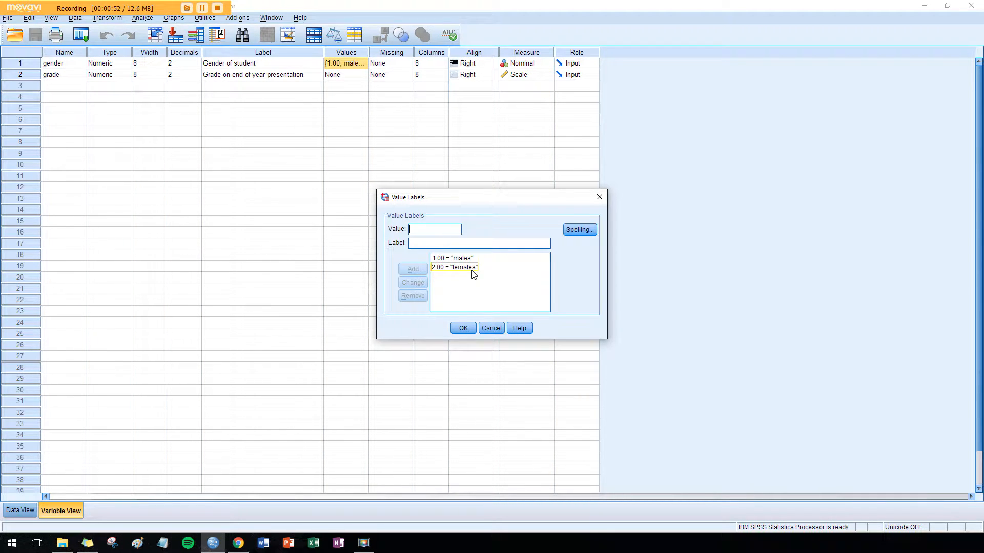
click(462, 329)
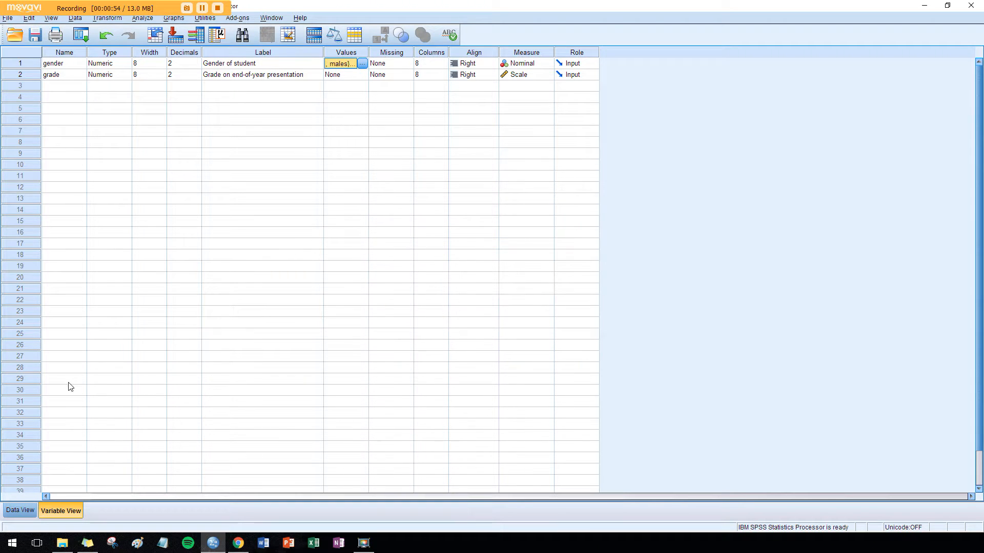
click(19, 510)
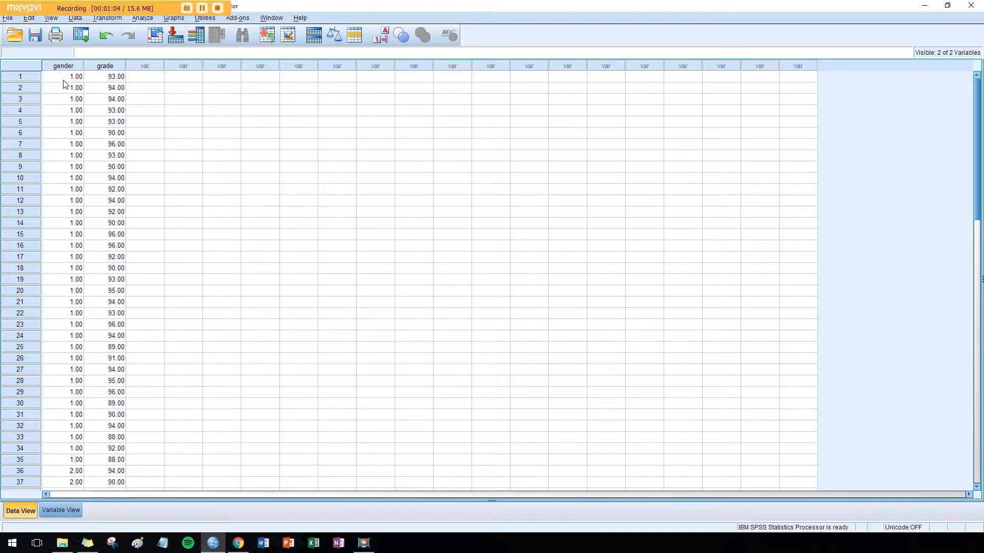
click(71, 511)
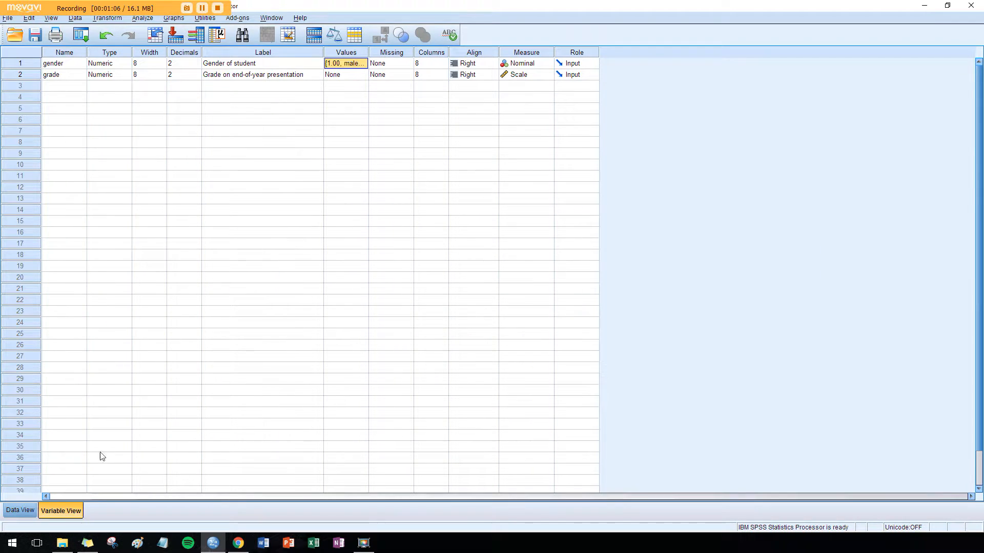
click(82, 75)
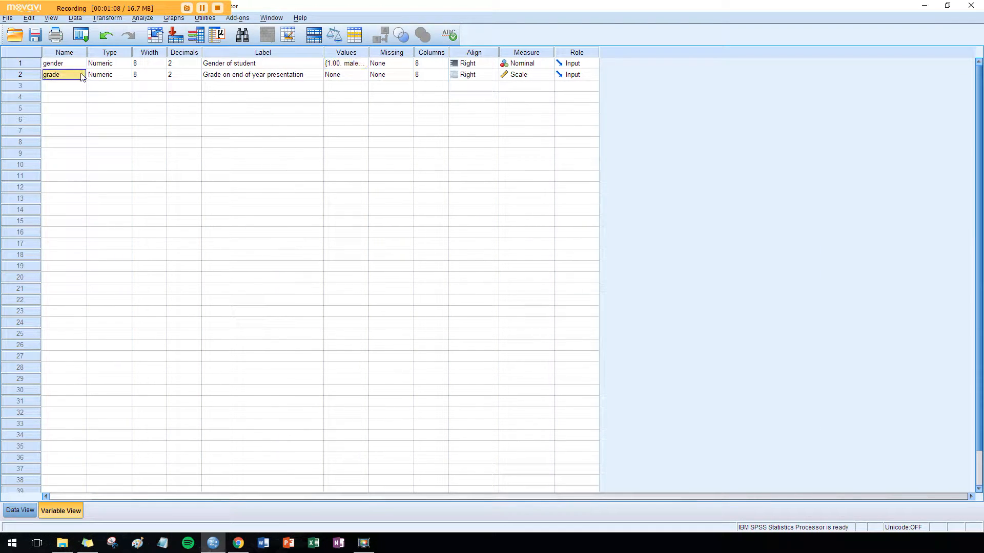
click(312, 81)
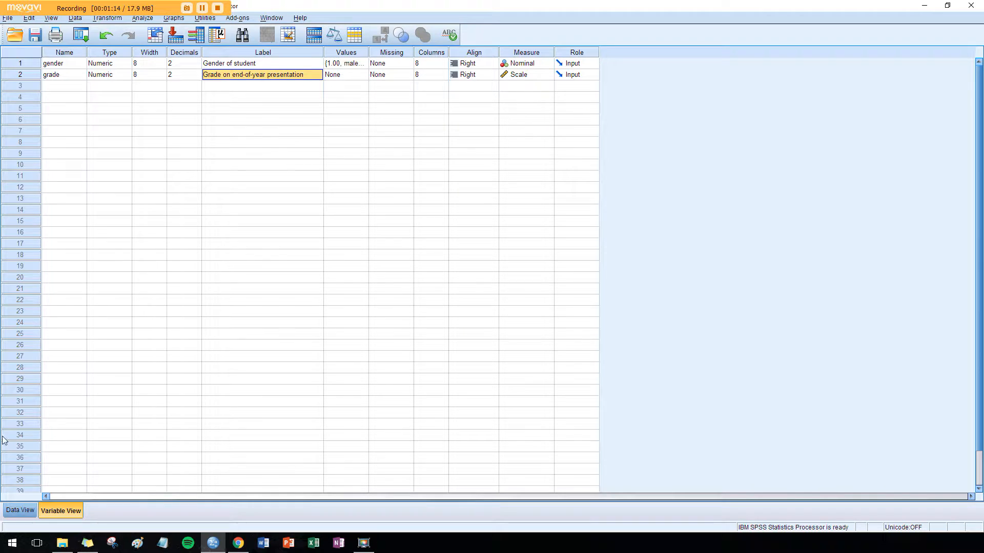
click(16, 513)
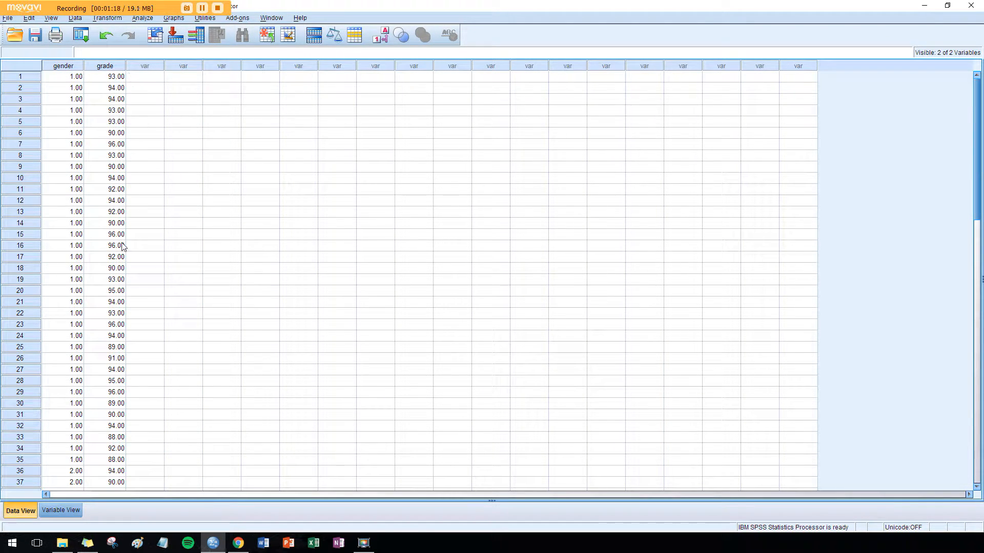
click(66, 512)
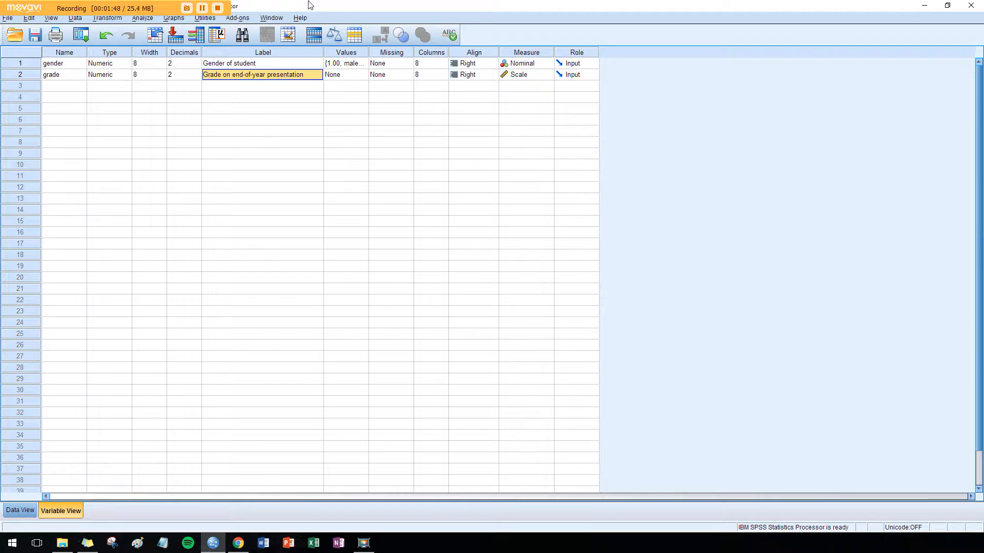
- Set up a Frequencies analysis with Grade on end-of-year presentation as the variable
click(143, 20)
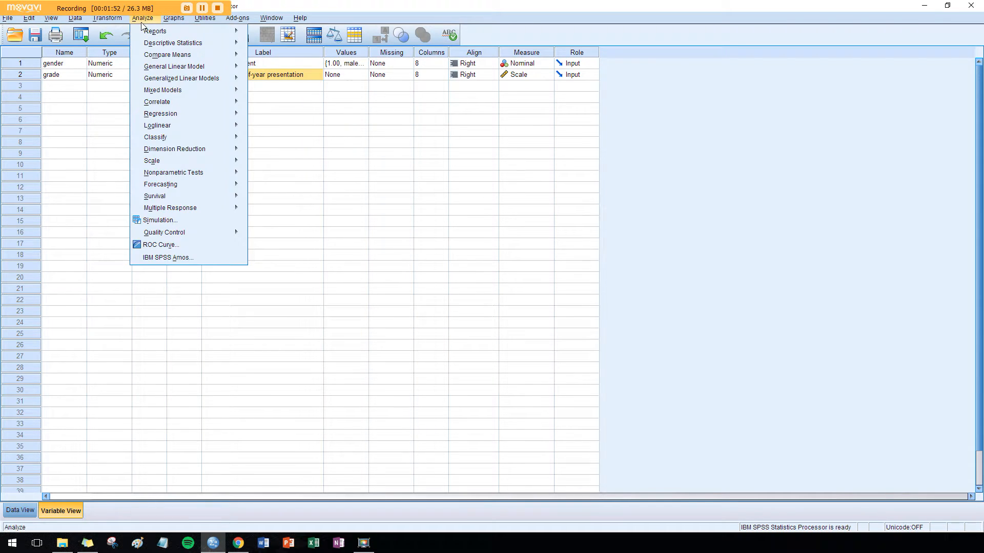
mouse_move(157, 45)
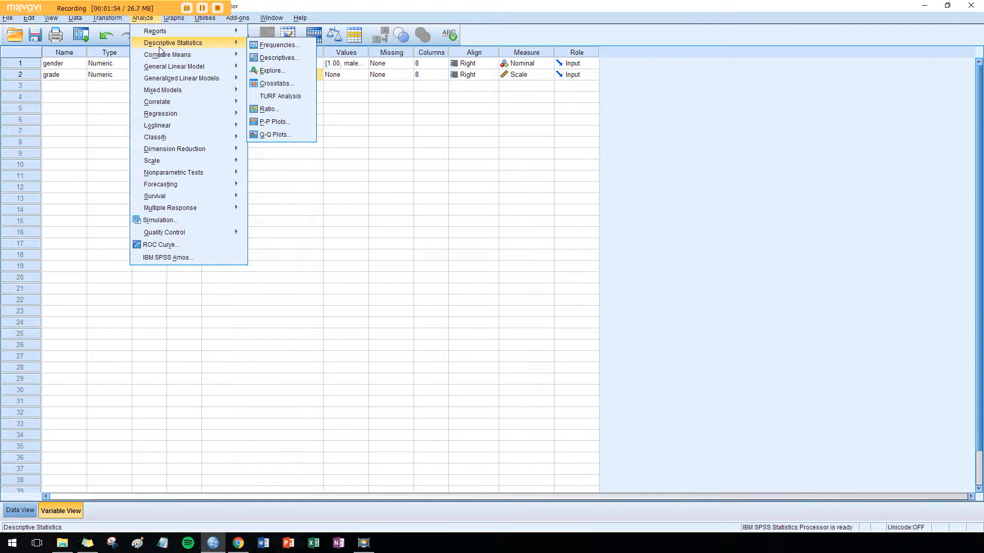
click(271, 46)
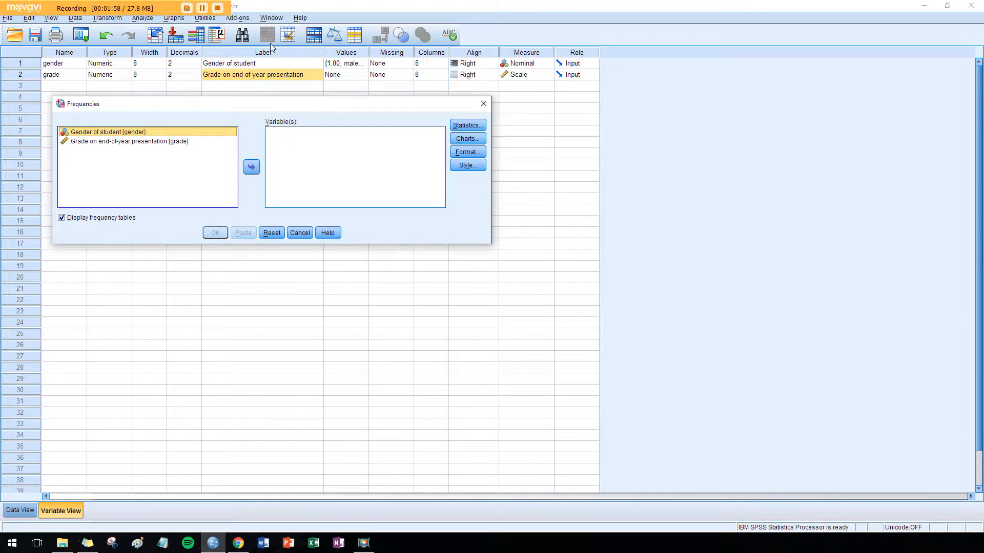
click(211, 143)
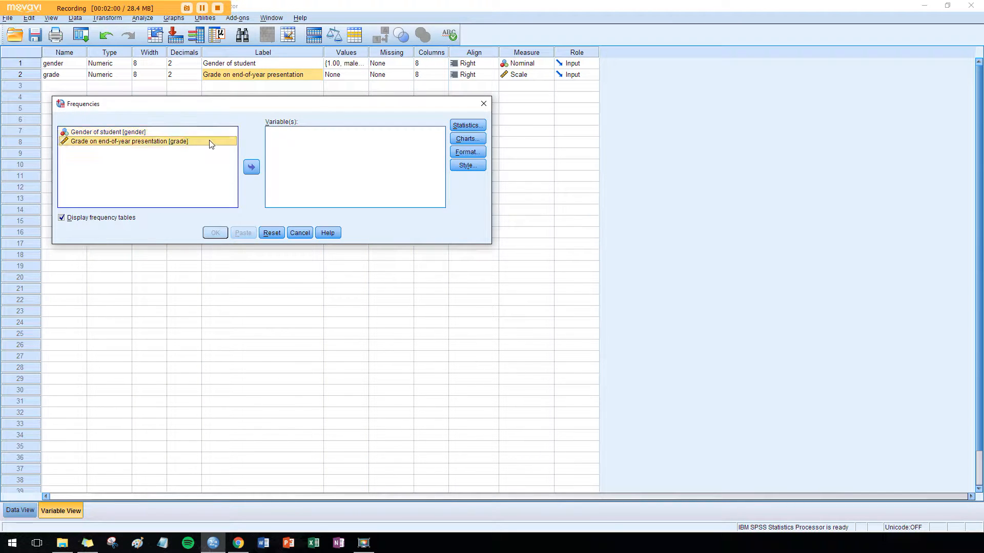
click(251, 167)
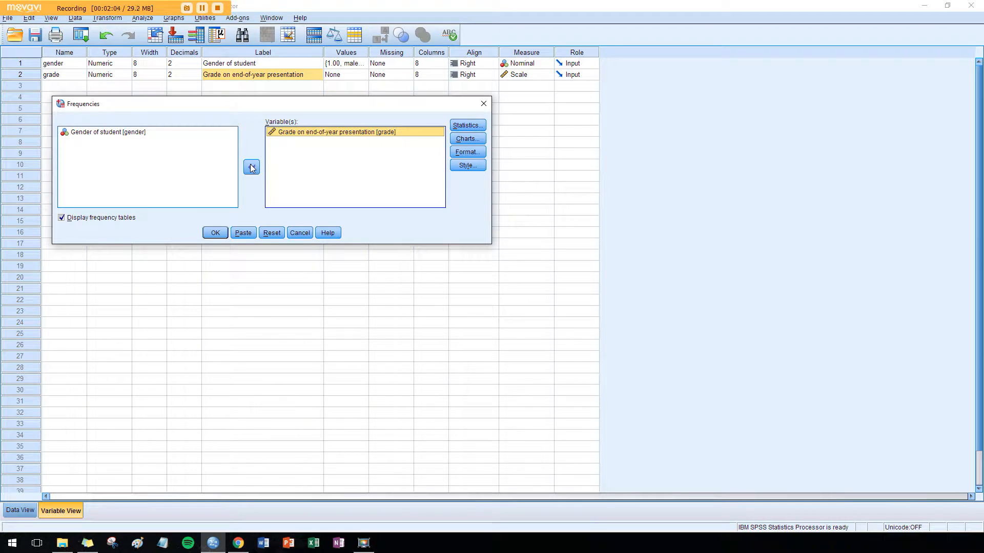
- Include mean, median, mode, standard deviation, variance, range, minimum, maximum and S.E. mean in the Frequencies statistics, and run the analysis
click(476, 128)
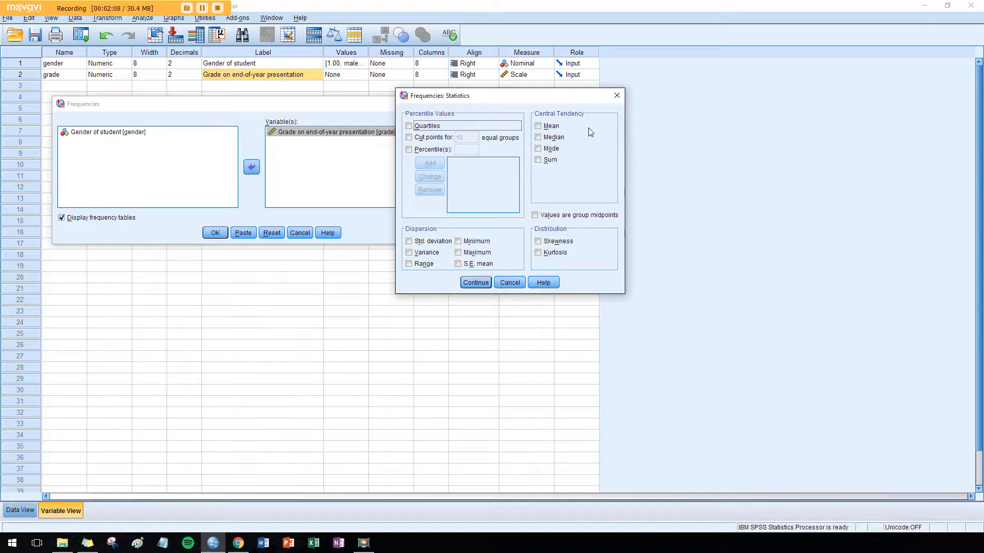
click(552, 126)
click(553, 138)
click(551, 148)
click(437, 244)
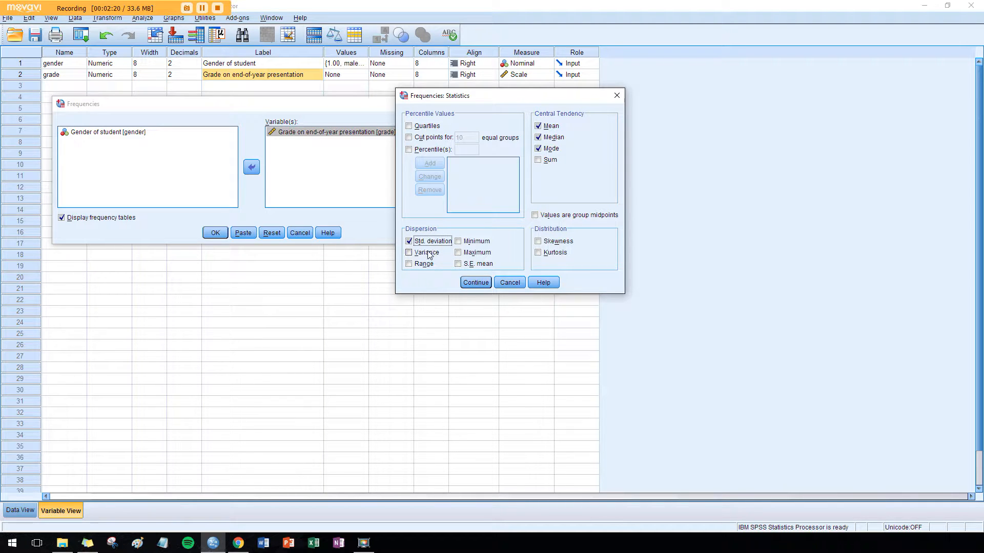
click(423, 265)
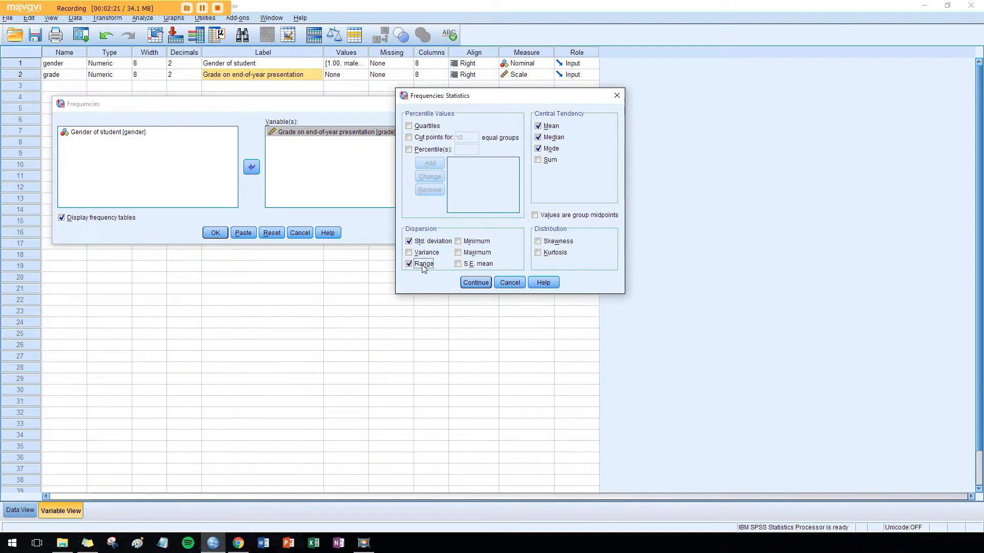
click(487, 242)
click(485, 253)
click(482, 264)
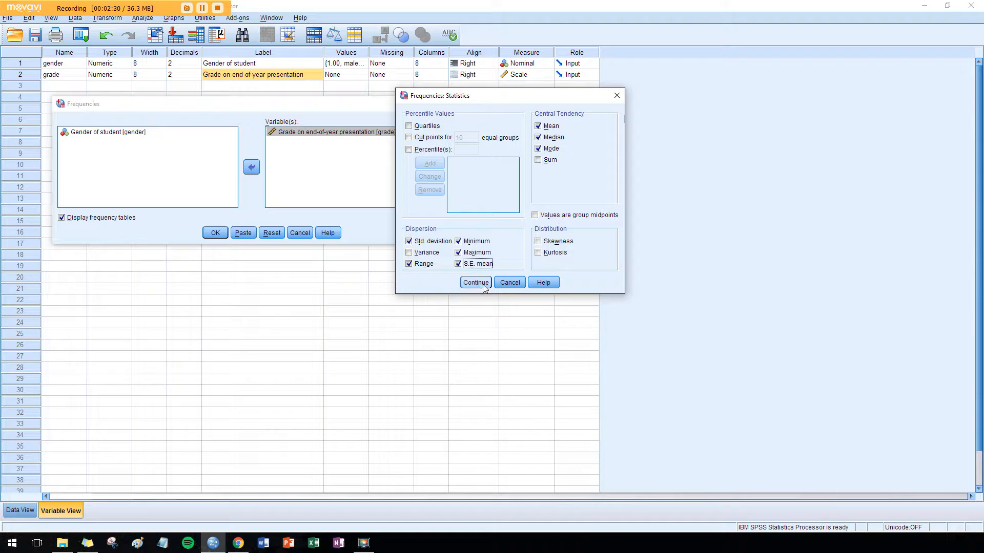
click(423, 254)
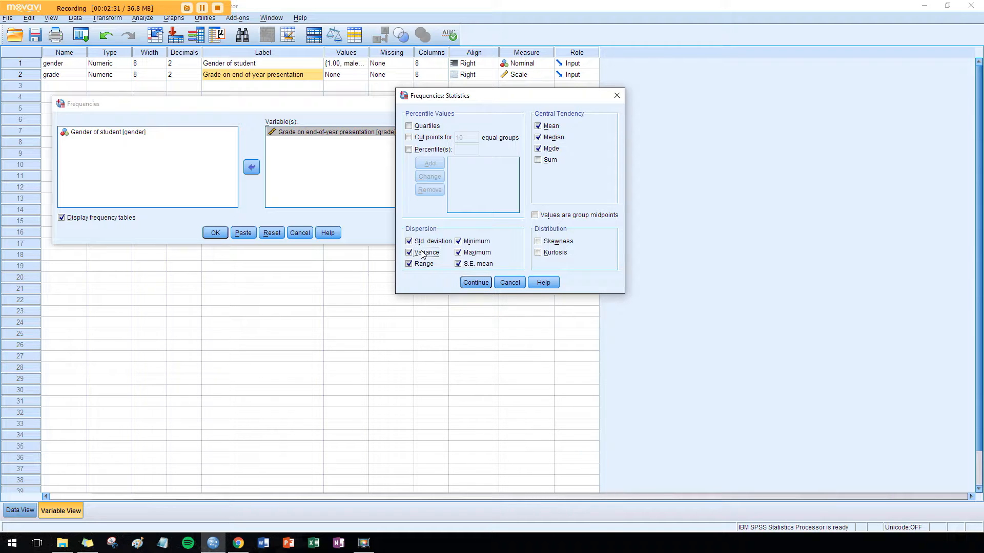
click(481, 285)
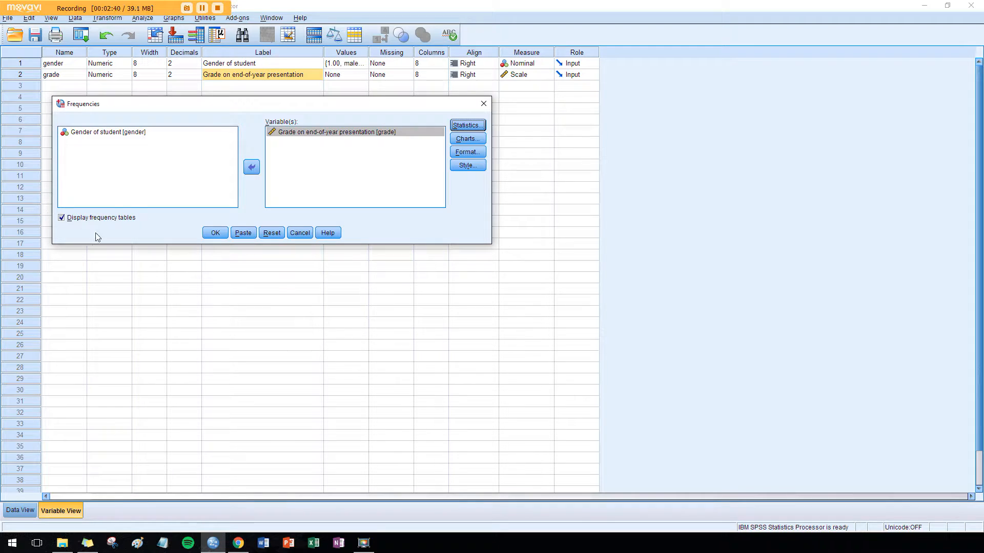
click(213, 234)
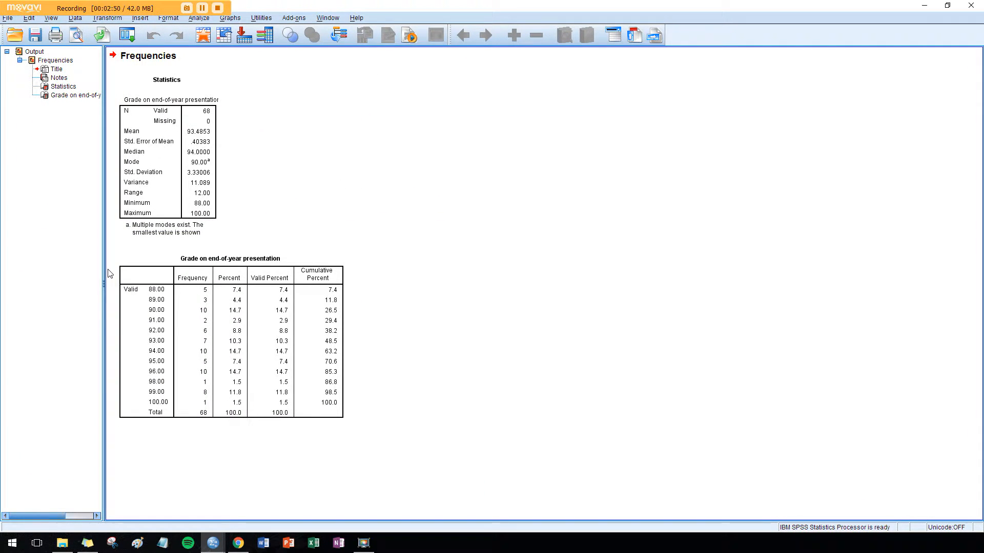
- Widen the output outline to fit its item names, and return to the data editor after reviewing the statistics
drag(110, 279, 210, 287)
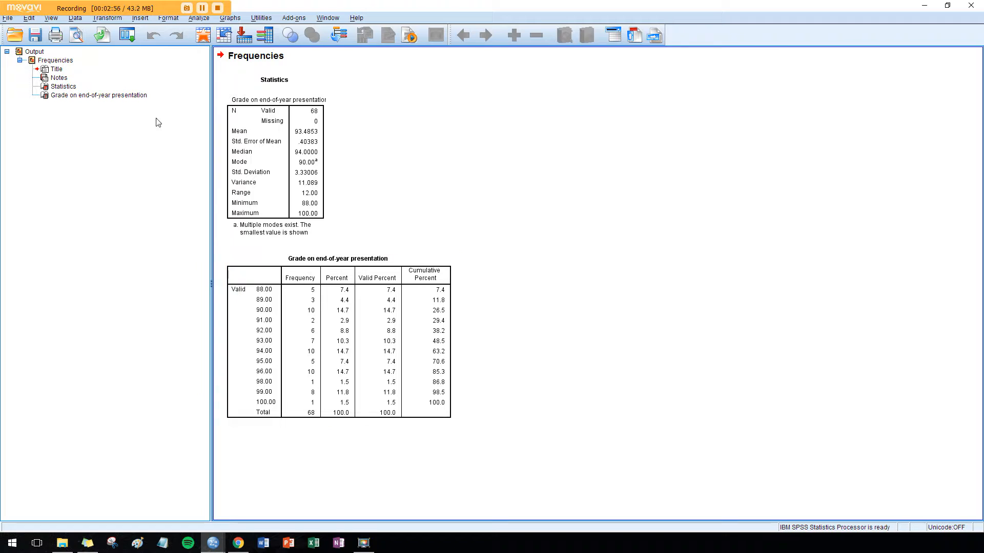
click(287, 82)
click(931, 5)
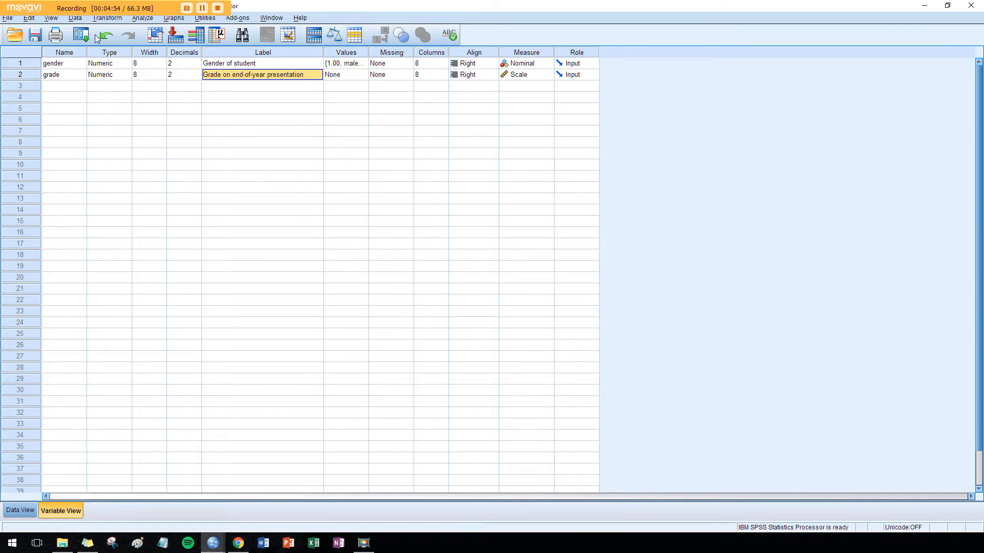
- Split the file to compare groups based on Gender of student, sorting the file by the grouping variable
click(76, 20)
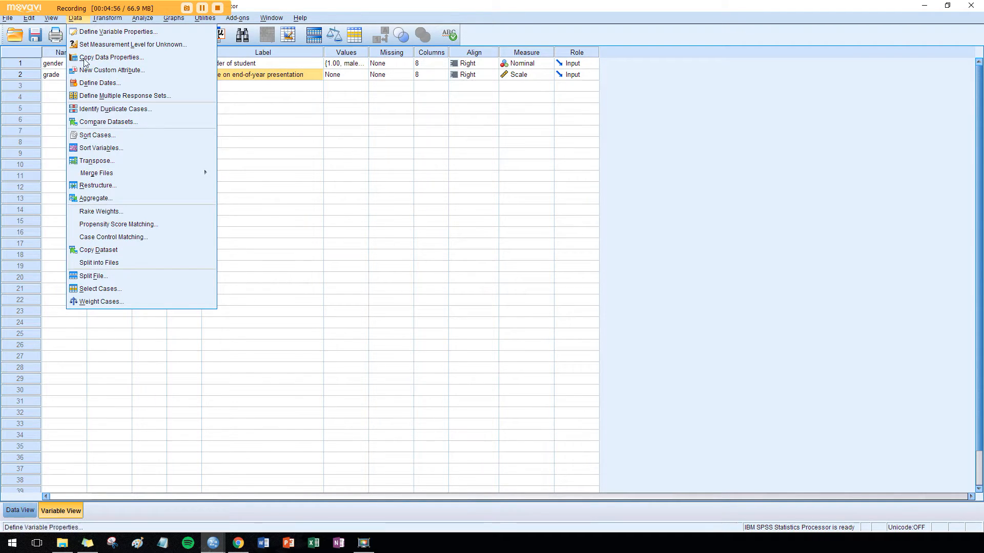
click(115, 277)
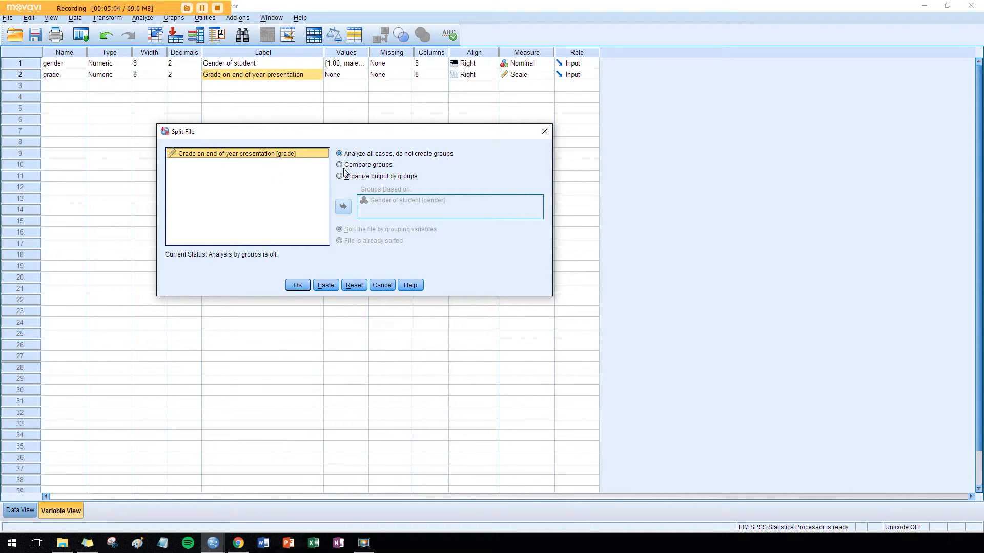
click(357, 169)
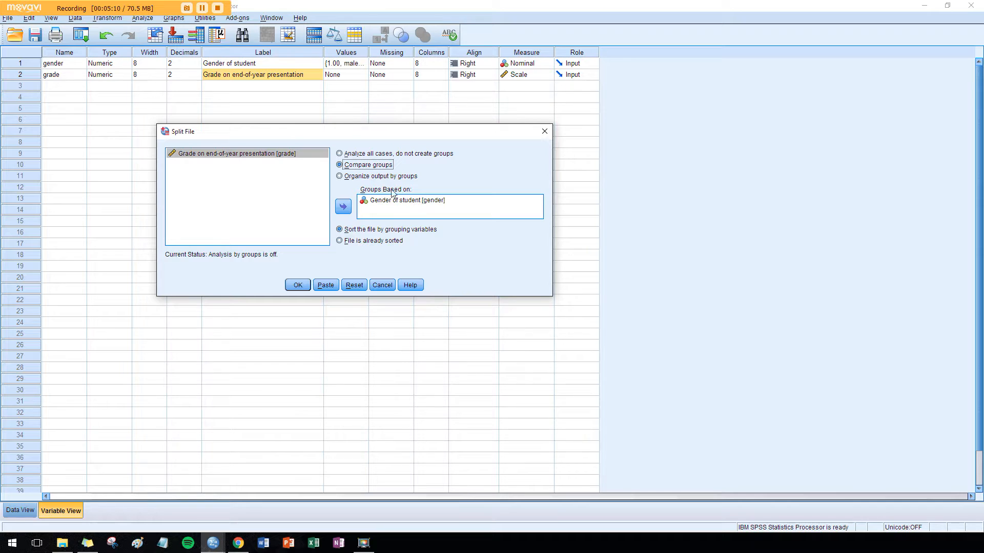
click(394, 202)
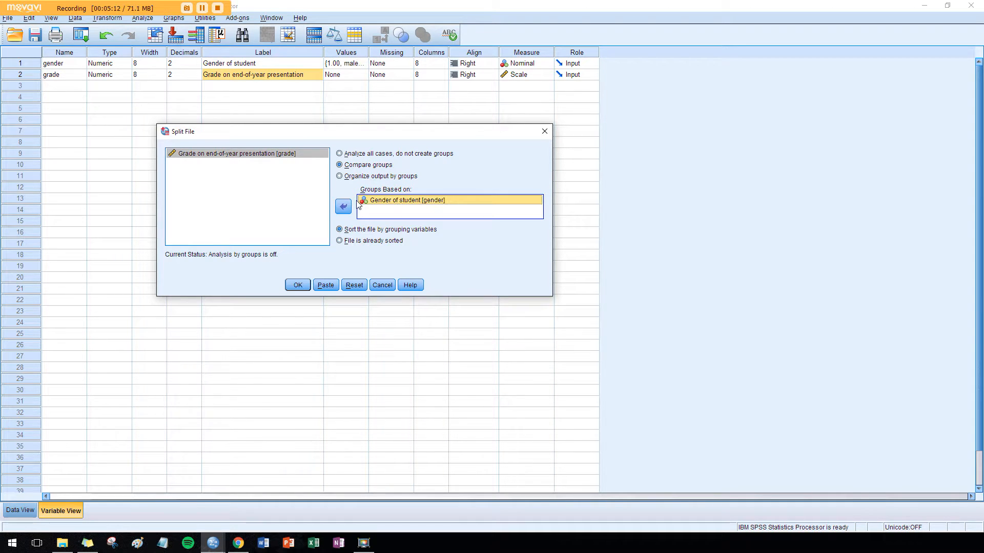
click(344, 207)
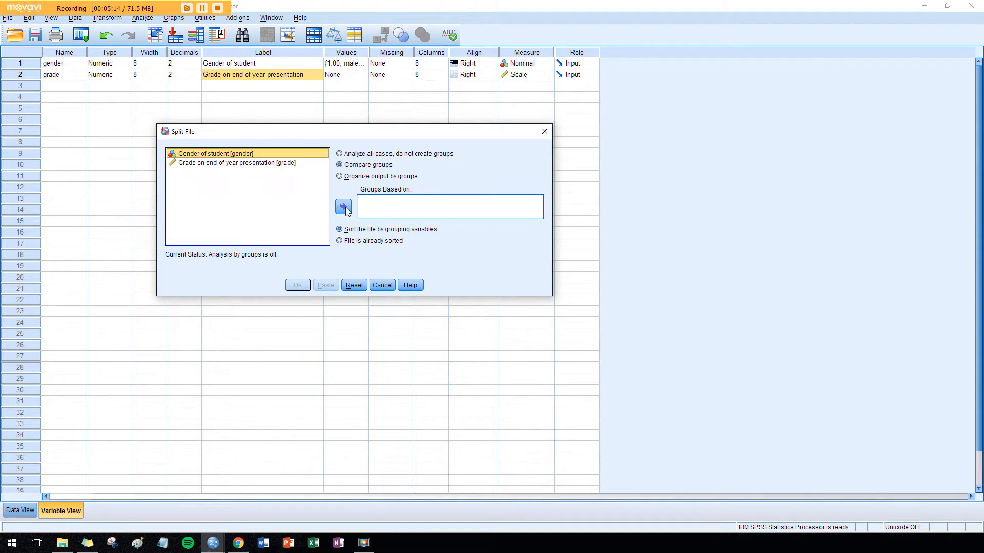
click(344, 208)
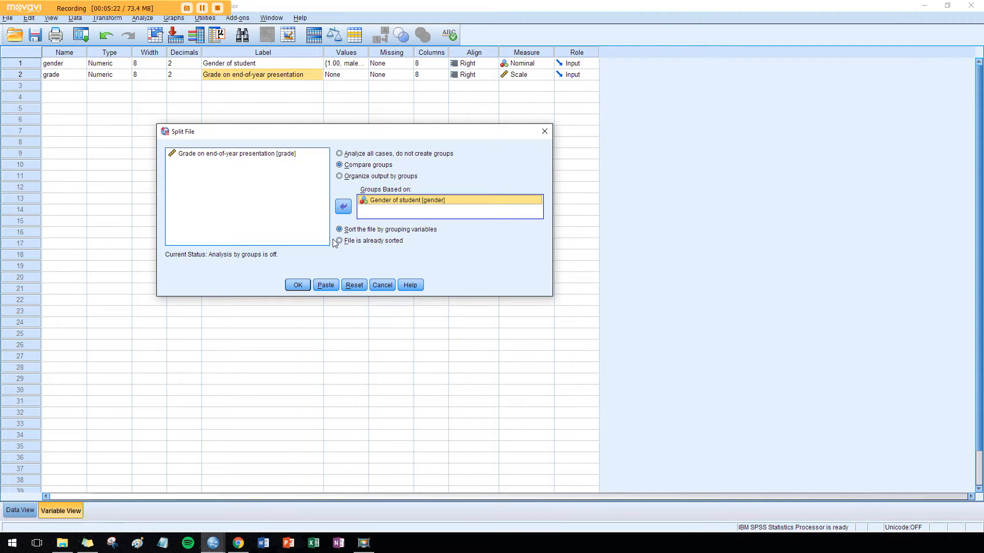
click(308, 285)
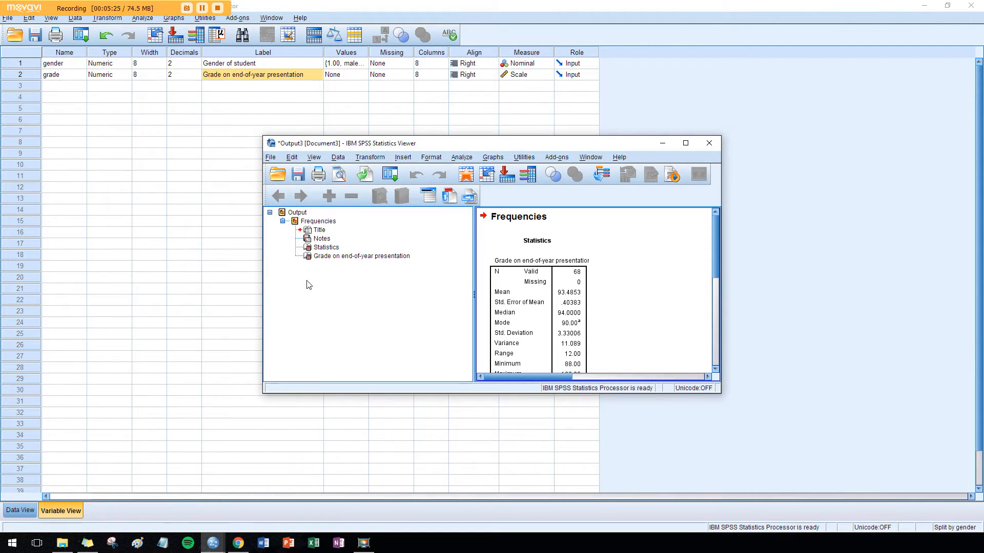
- Maximize the output window and rerun Frequencies for the grade variable with the same statistics, reviewing the tables by gender
double_click(459, 145)
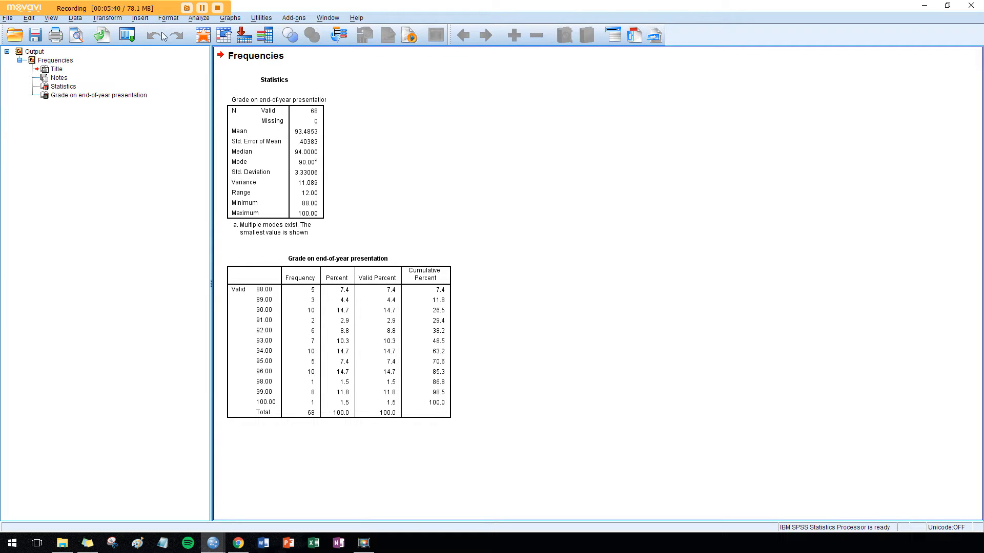
click(195, 19)
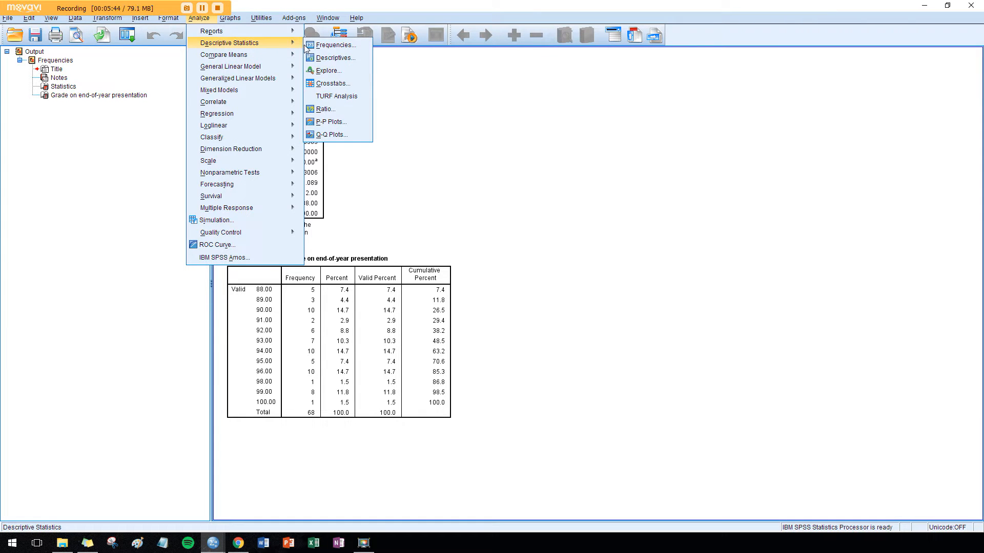
click(312, 44)
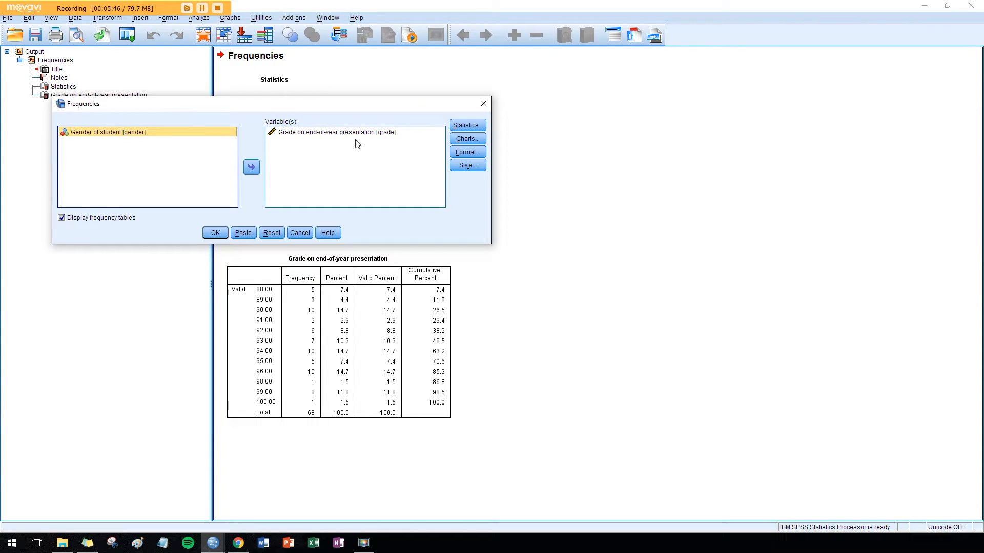
click(478, 126)
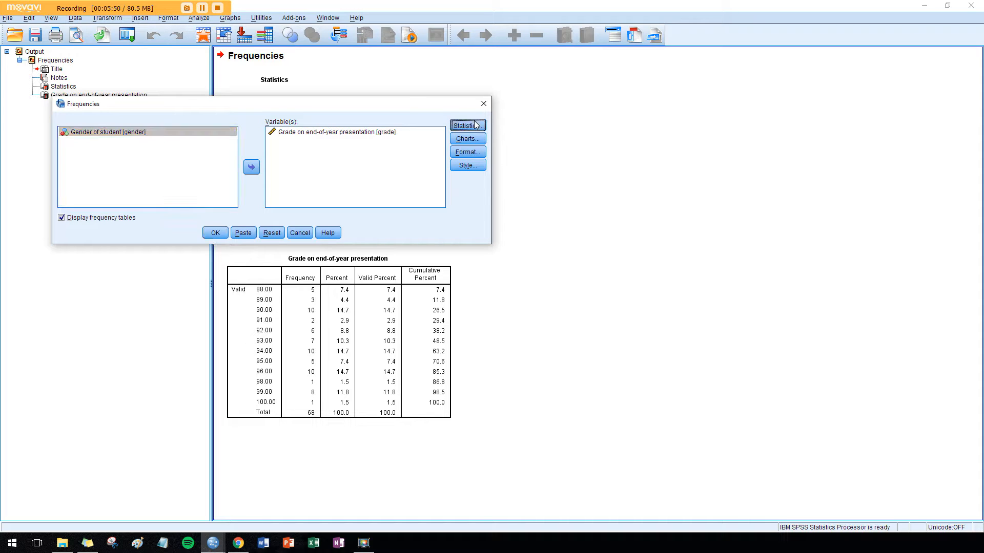
click(476, 282)
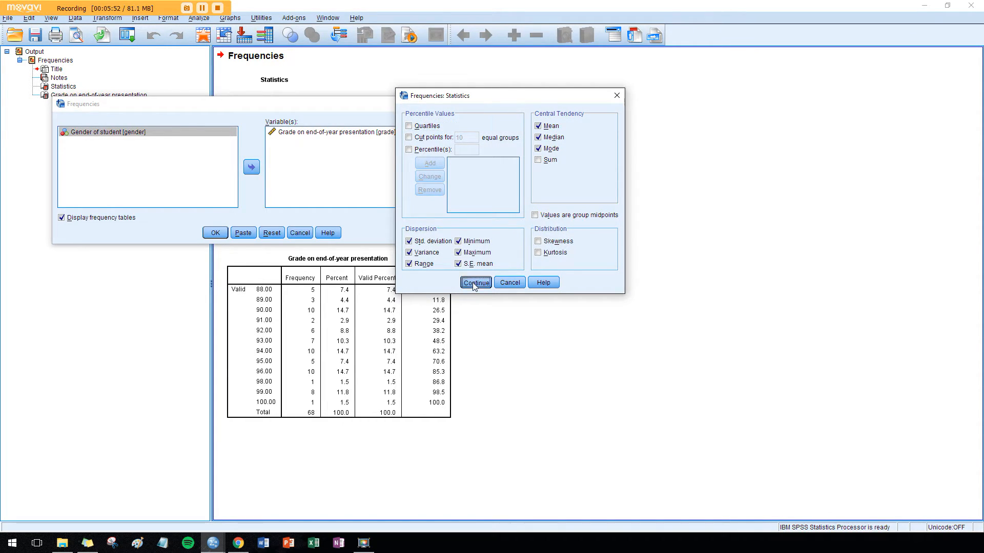
click(226, 234)
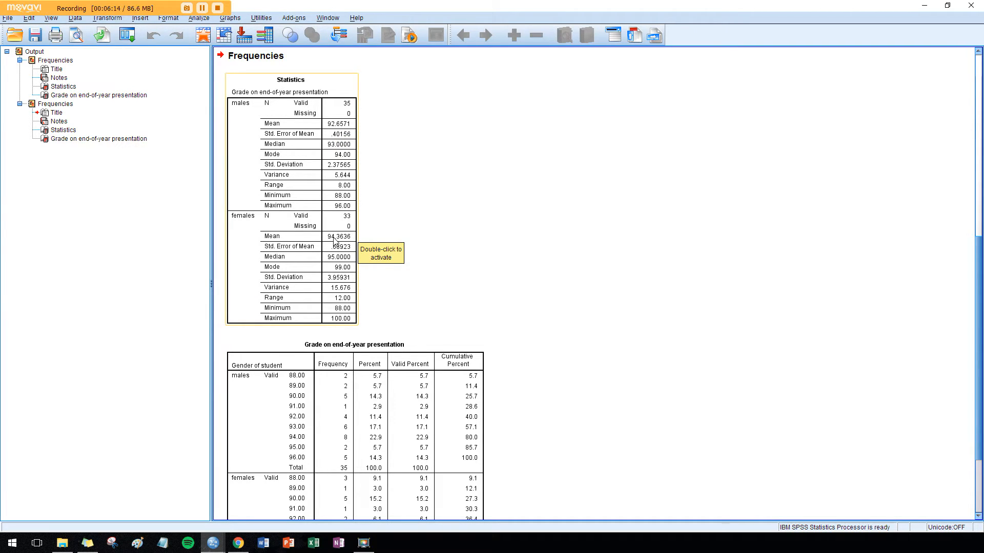
click(385, 250)
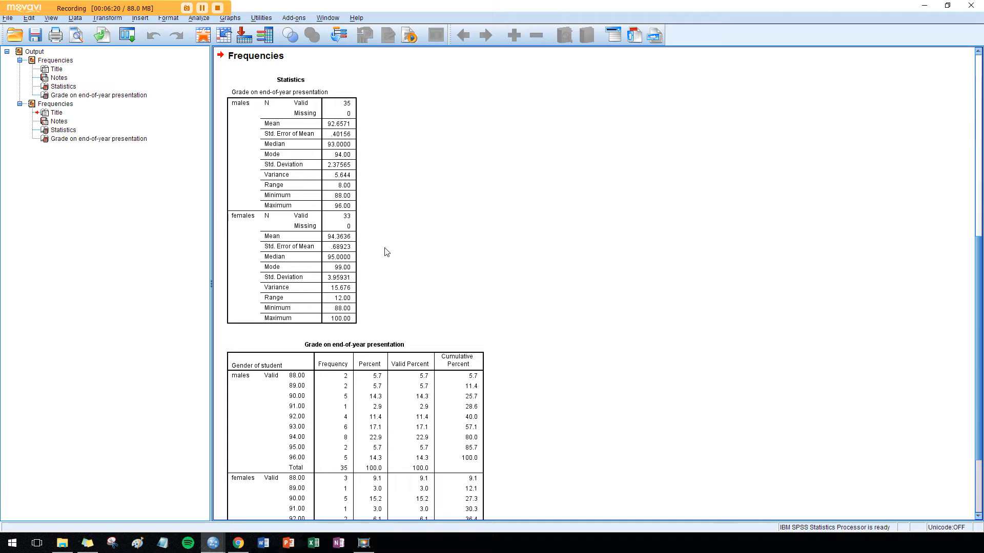
scroll(386, 252, down, 3)
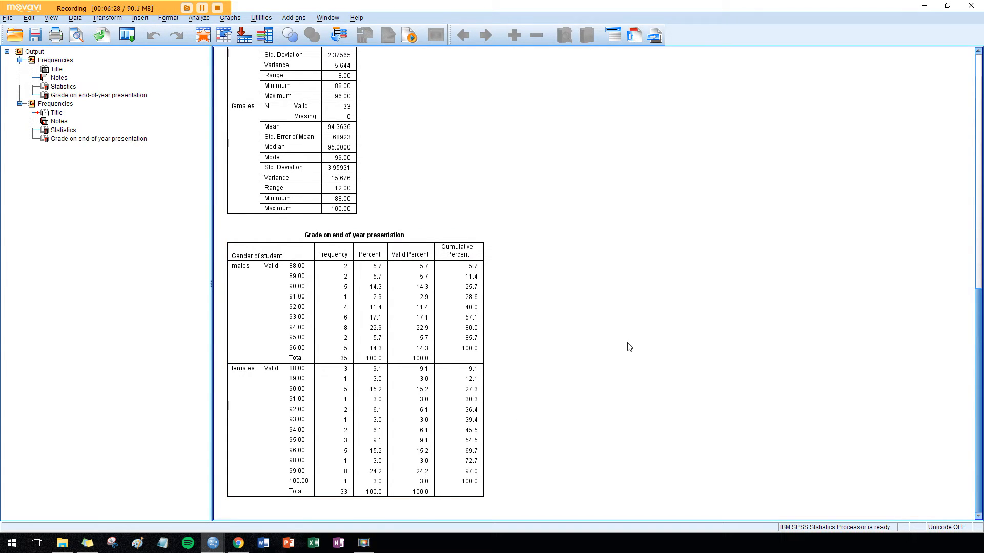
- Turn off the file split by removing Gender of student from the grouping variables and choosing to analyze all cases without creating groups
scroll(628, 345, up, 3)
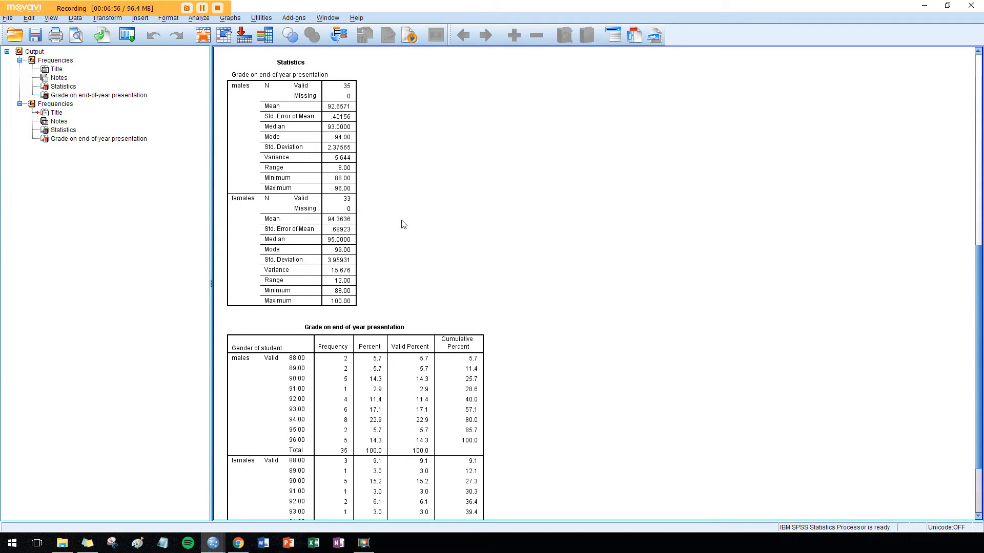
scroll(403, 224, down, 3)
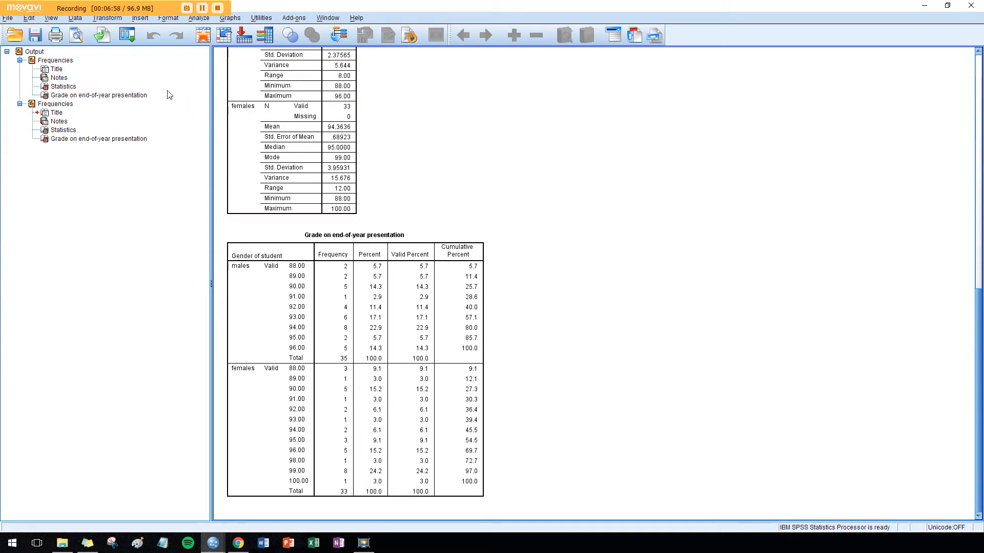
click(76, 18)
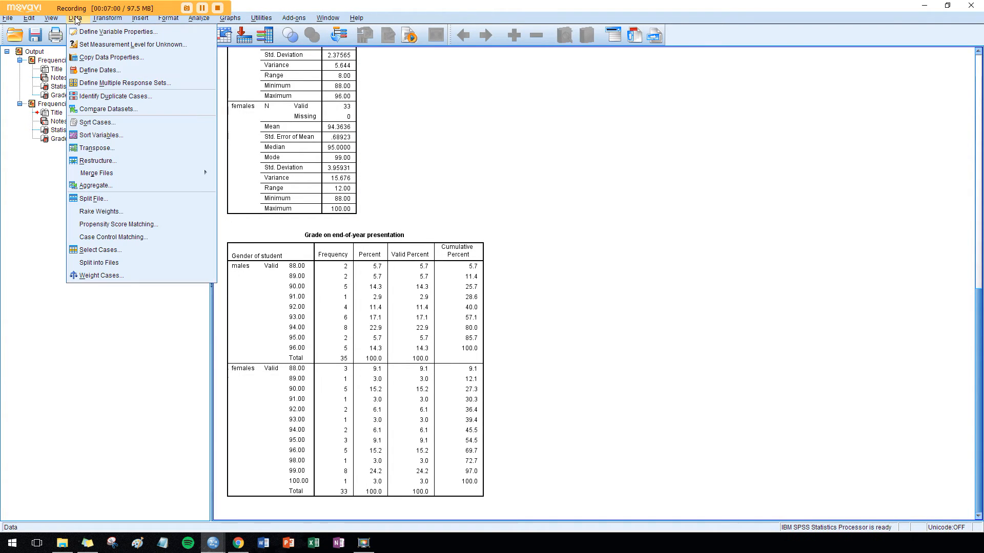
click(124, 195)
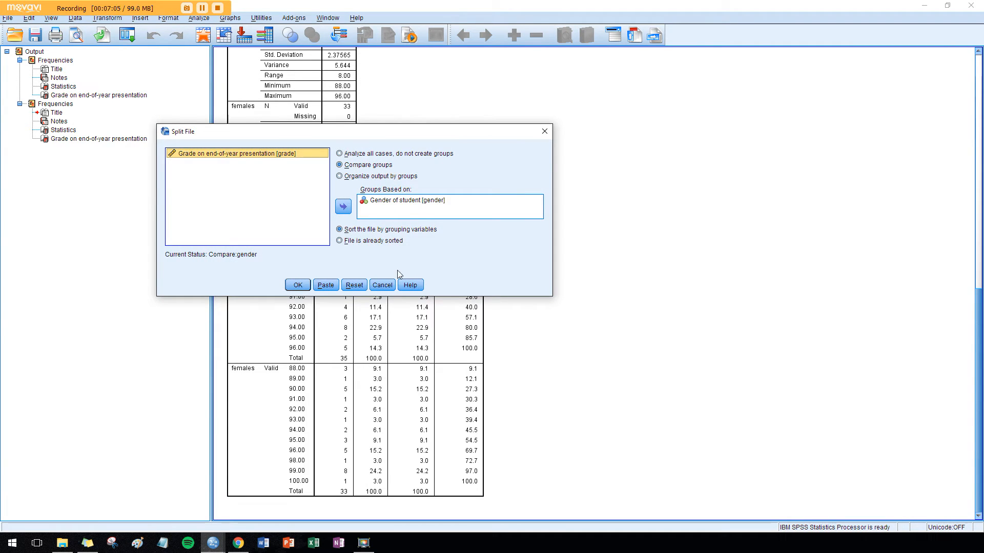
click(377, 153)
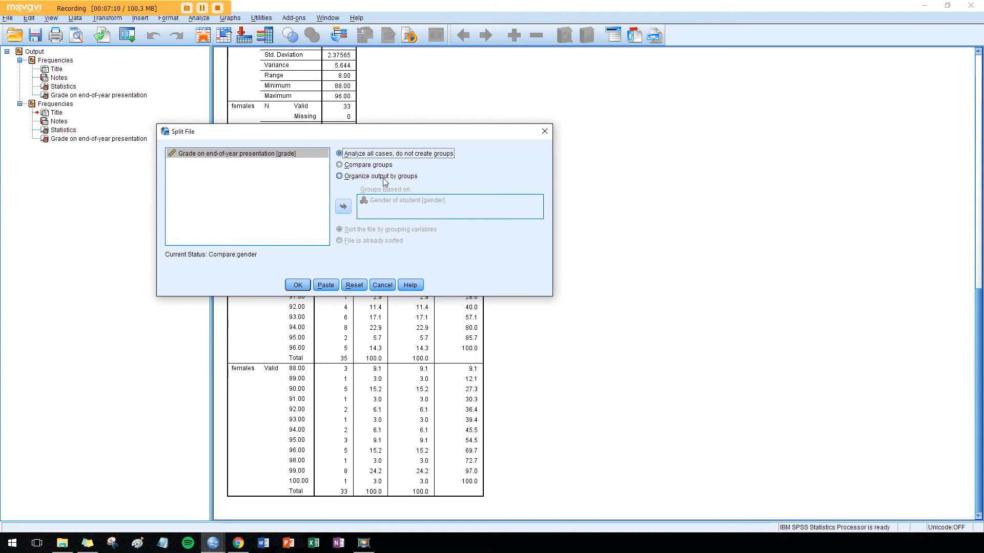
click(384, 165)
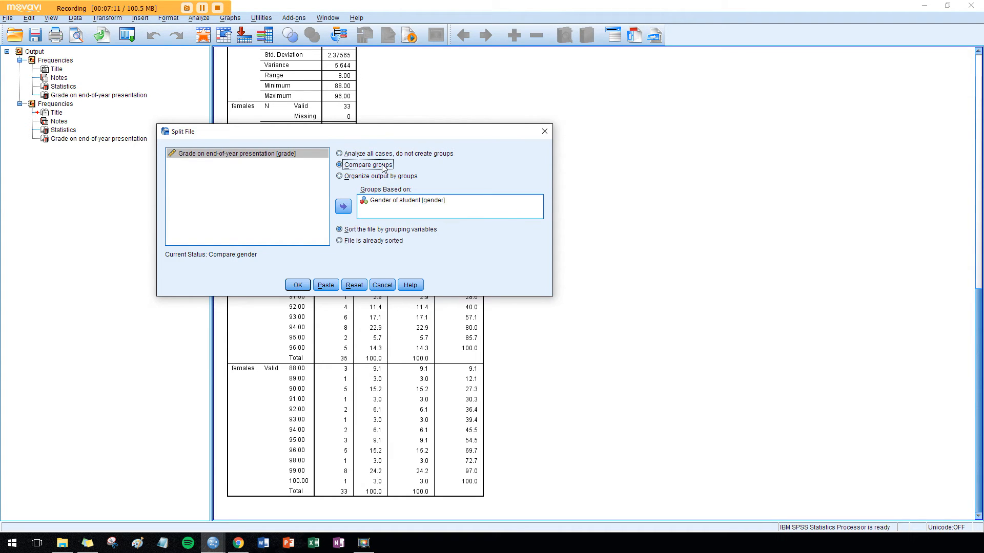
click(389, 200)
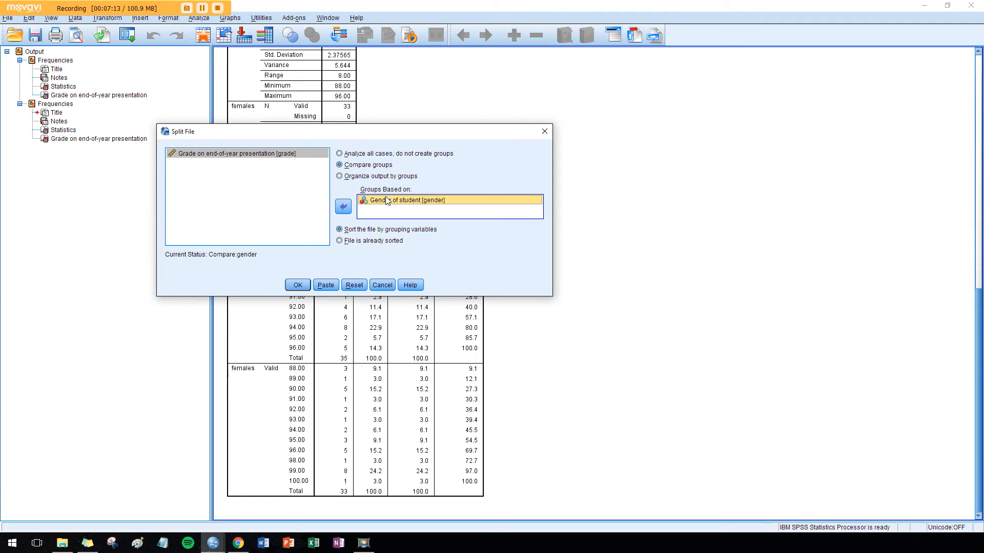
click(344, 206)
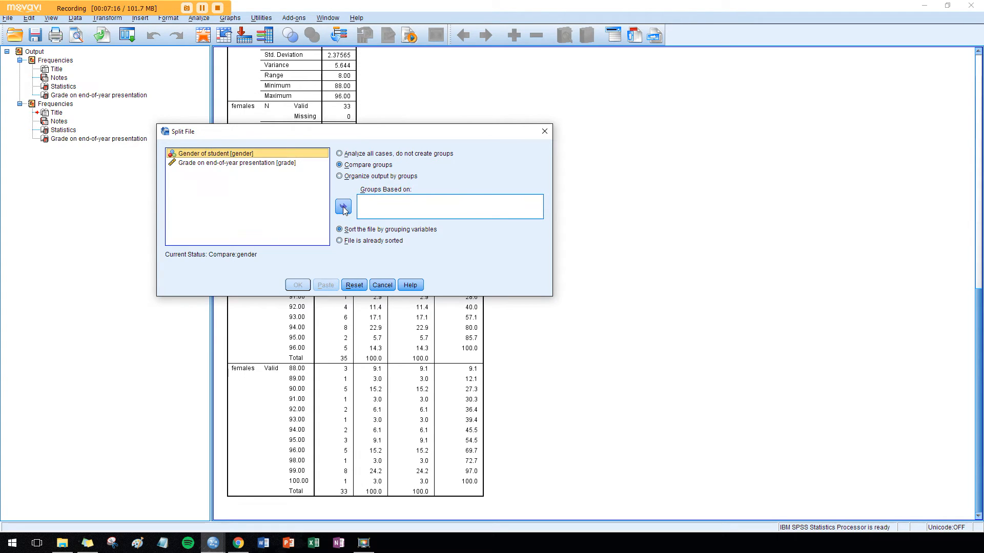
click(357, 154)
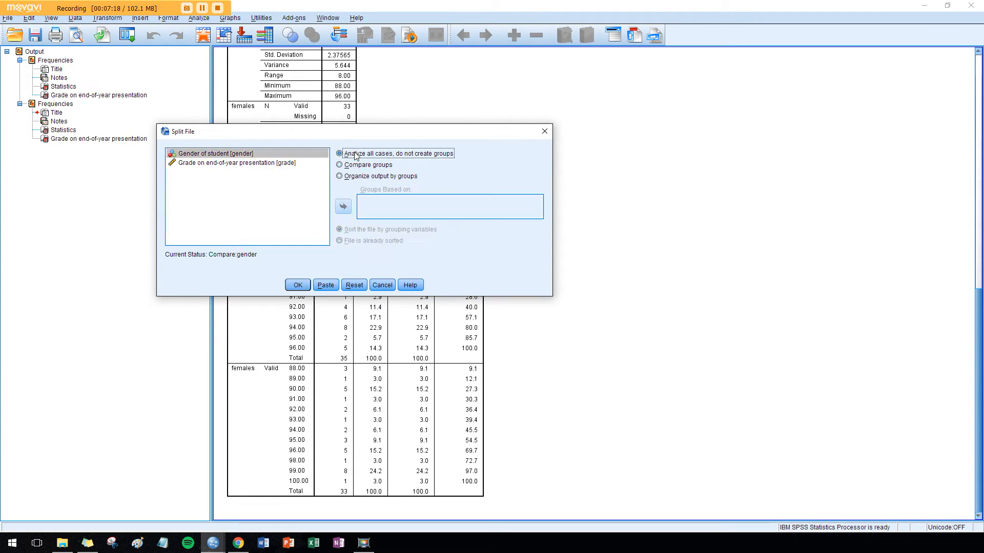
click(292, 285)
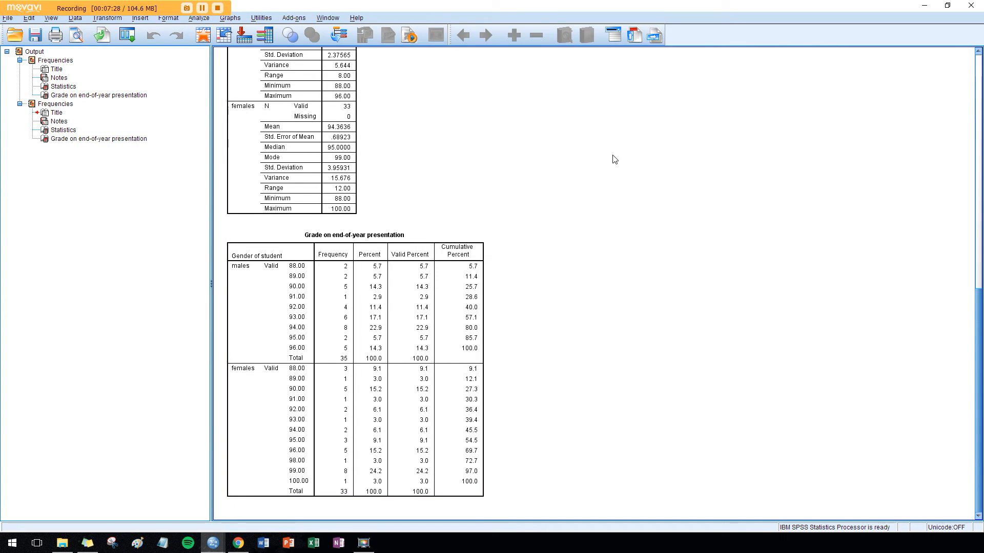
- Rerun Frequencies for Grade on end-of-year presentation with the same statistics, and review the statistics and frequency tables for all students
click(203, 20)
mouse_move(304, 63)
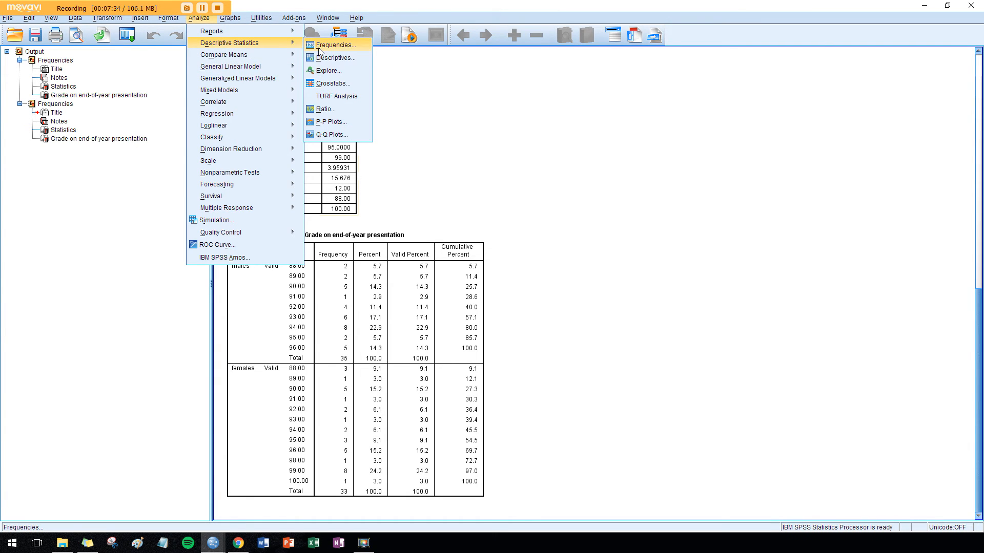
click(319, 48)
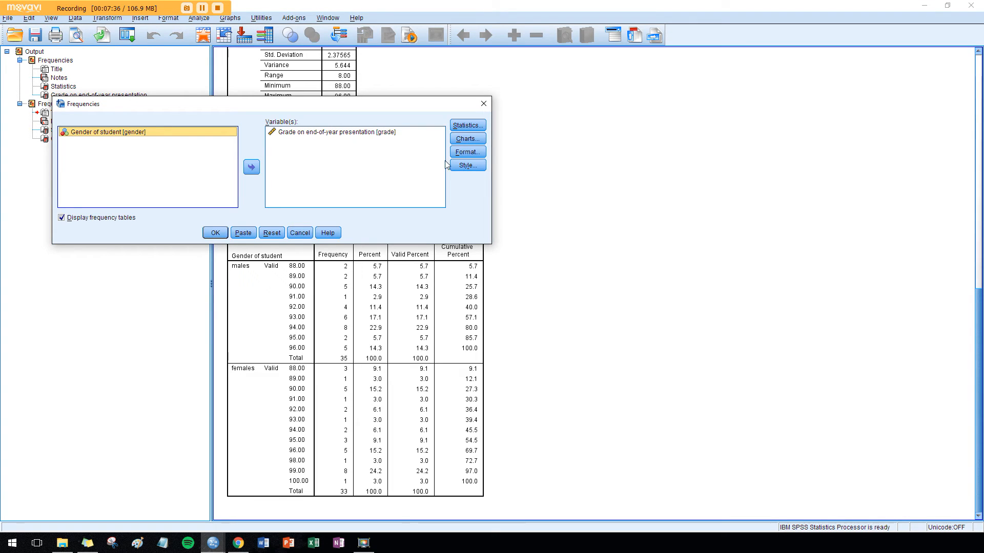
click(465, 126)
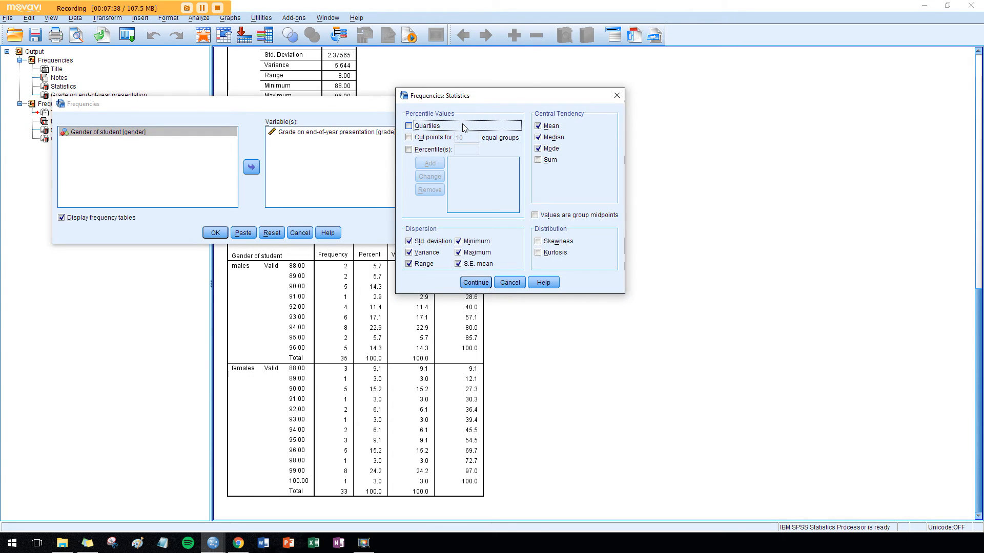
click(616, 95)
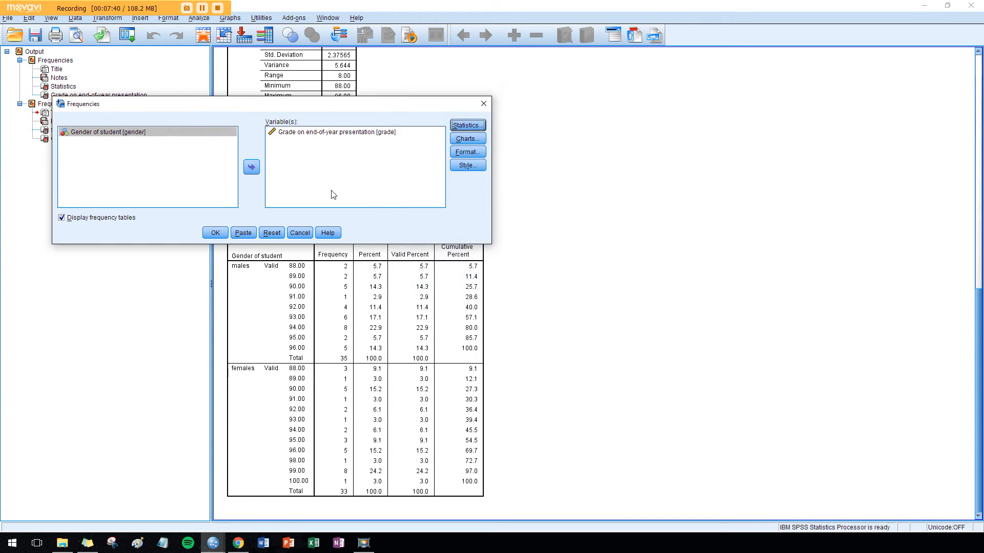
click(208, 238)
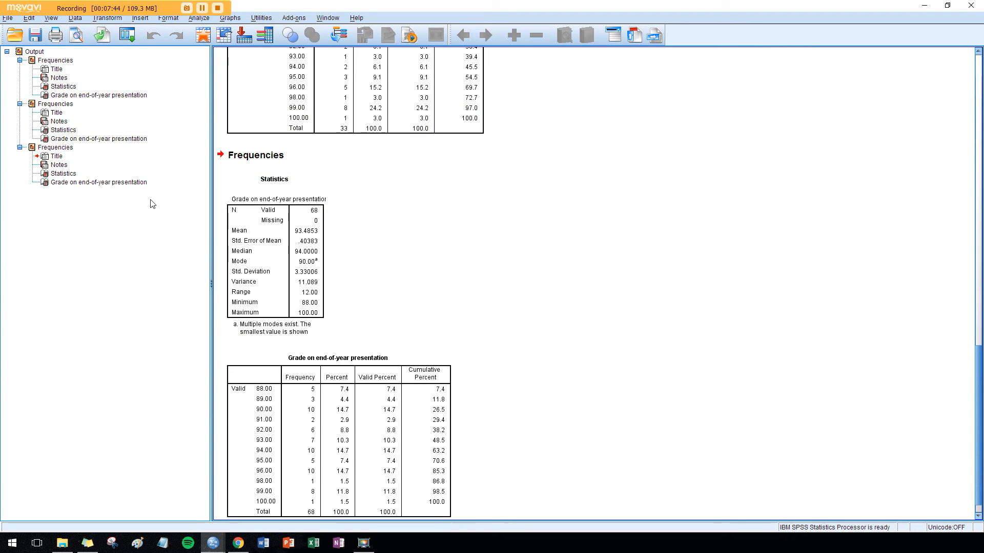
click(287, 241)
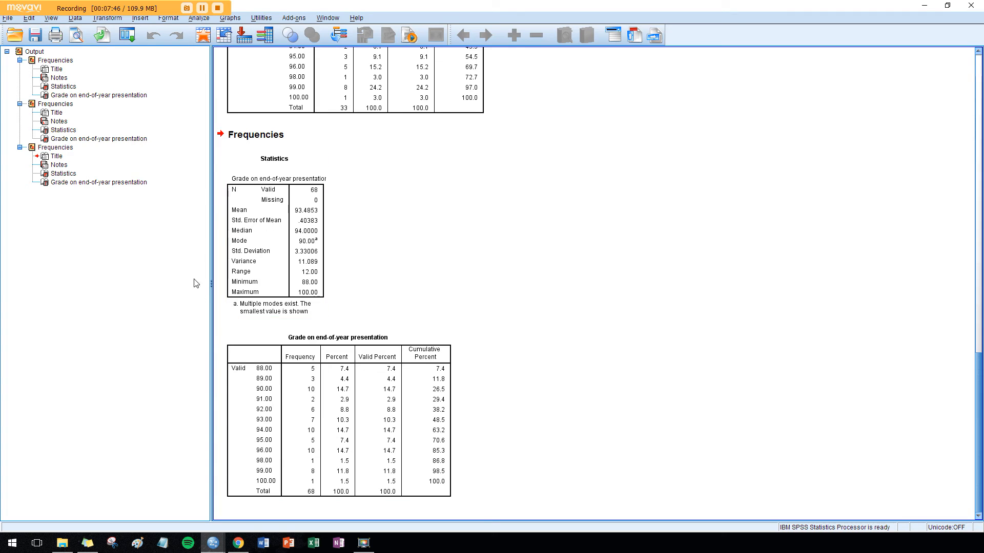
click(296, 338)
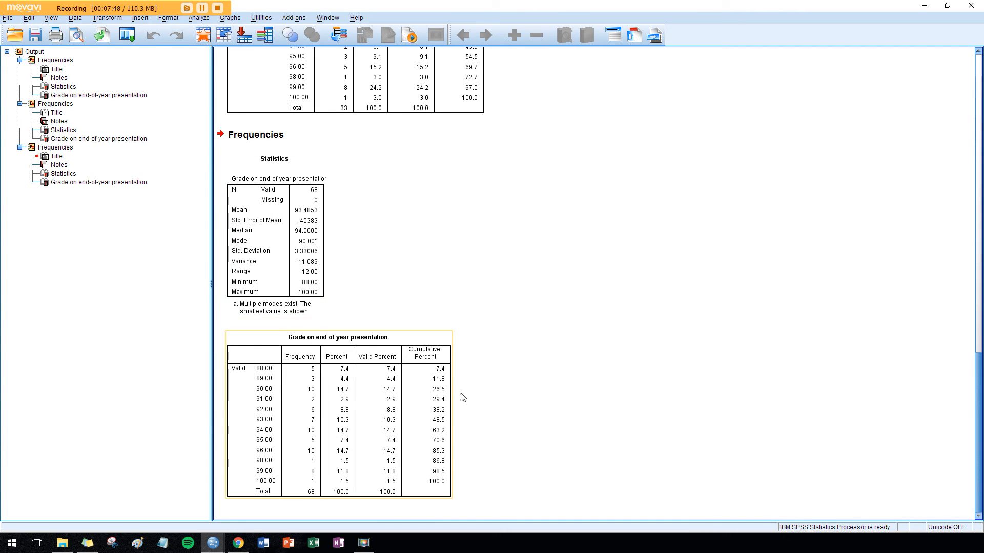
click(468, 298)
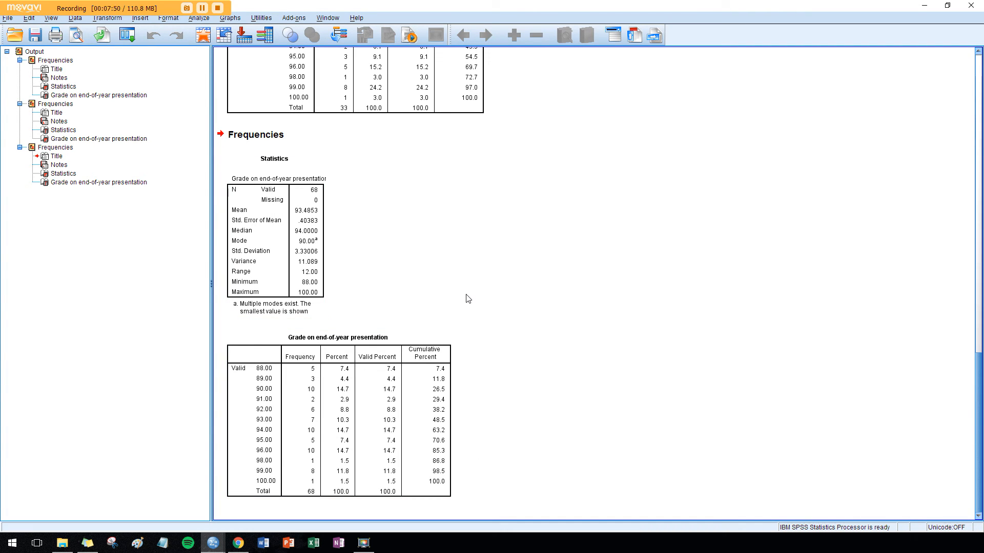